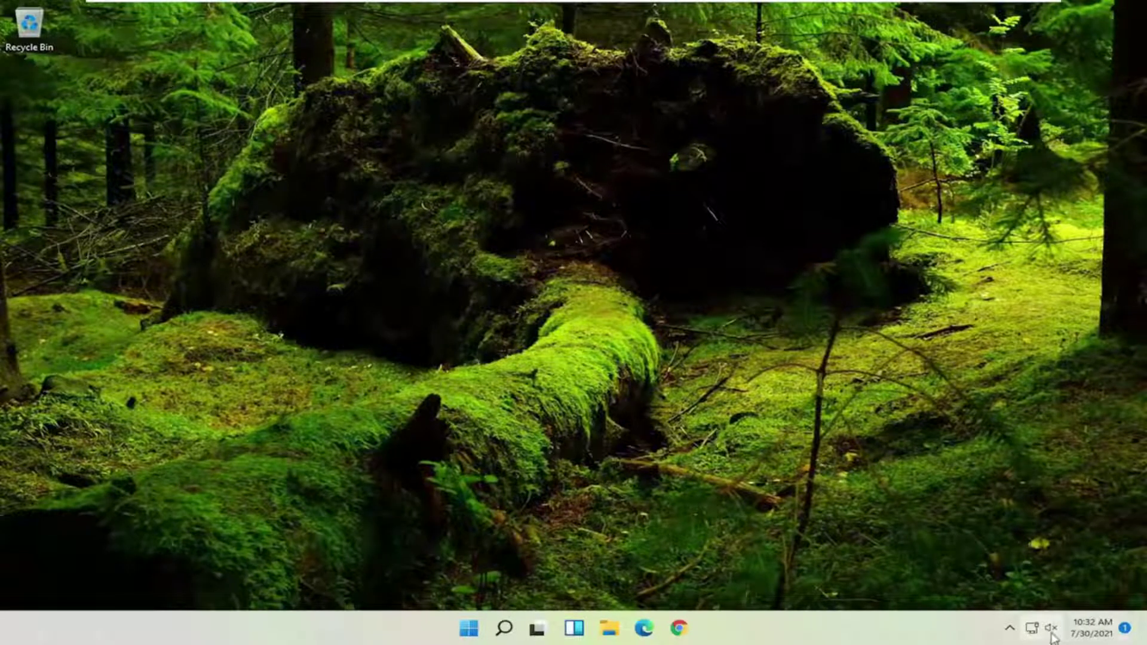
Unmute the speakers and raise the system volume to 49 from Quick Settings.
left_click(1034, 622)
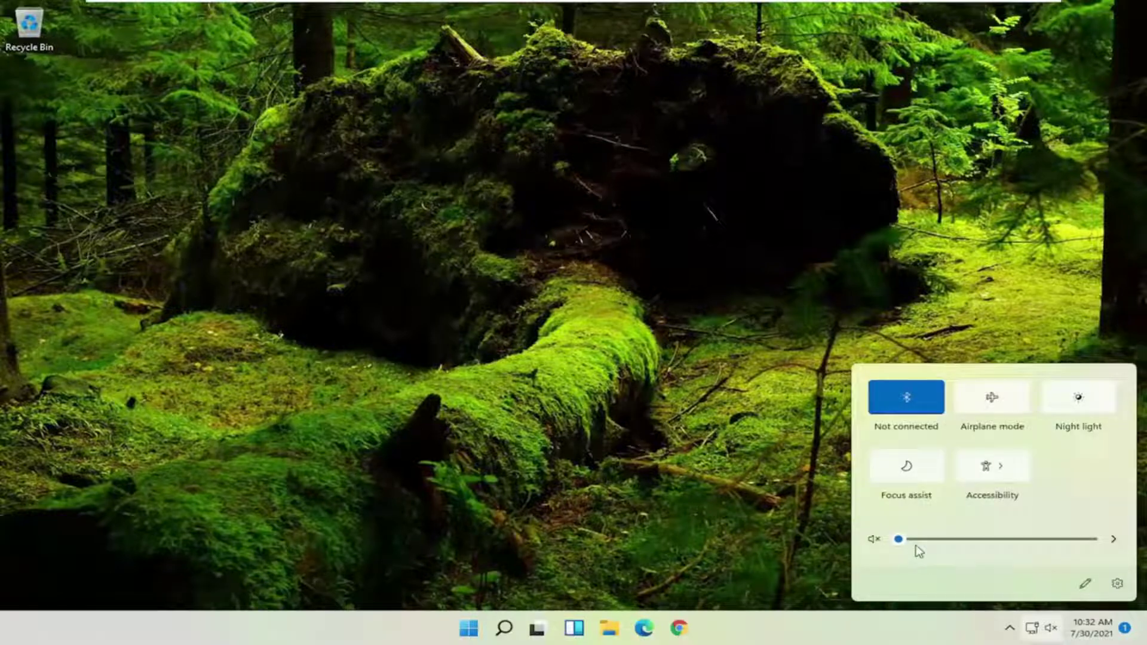
left_click_drag(899, 540, 981, 541)
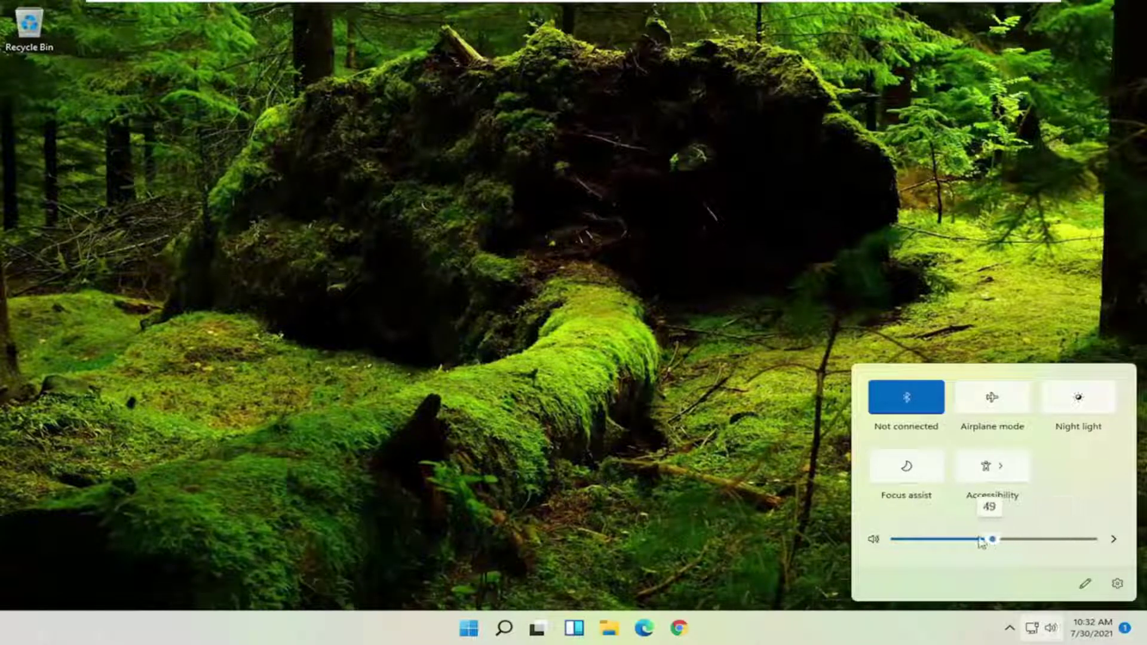
left_click(668, 436)
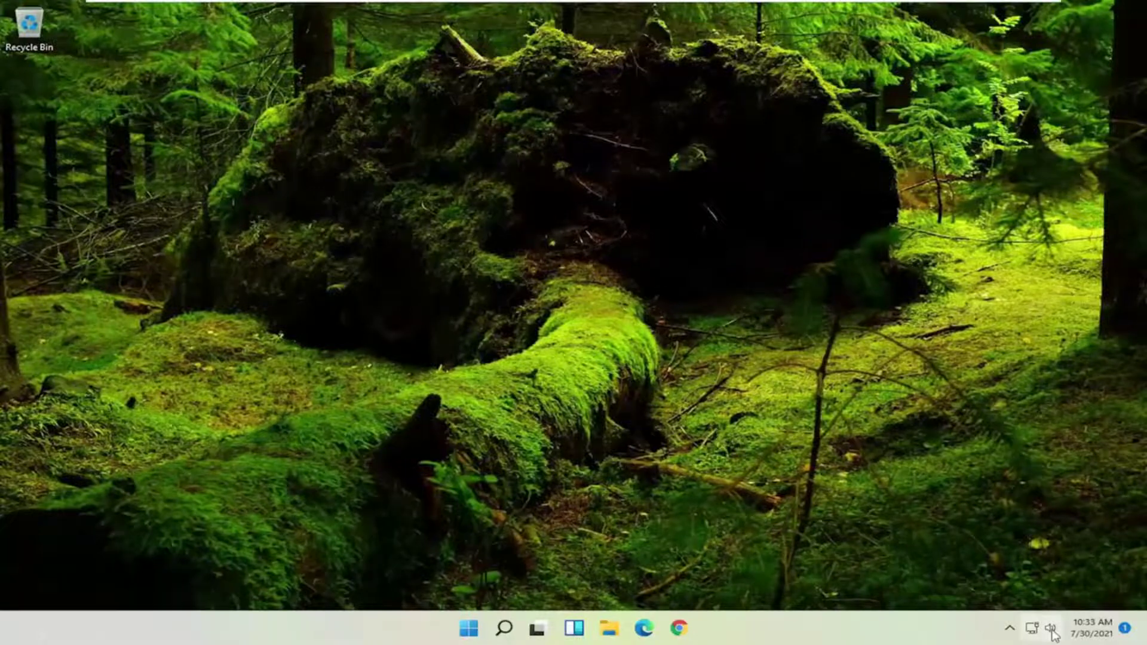
Open Sound settings and review the 'Choose where to play sound' output devices.
right_click(1053, 635)
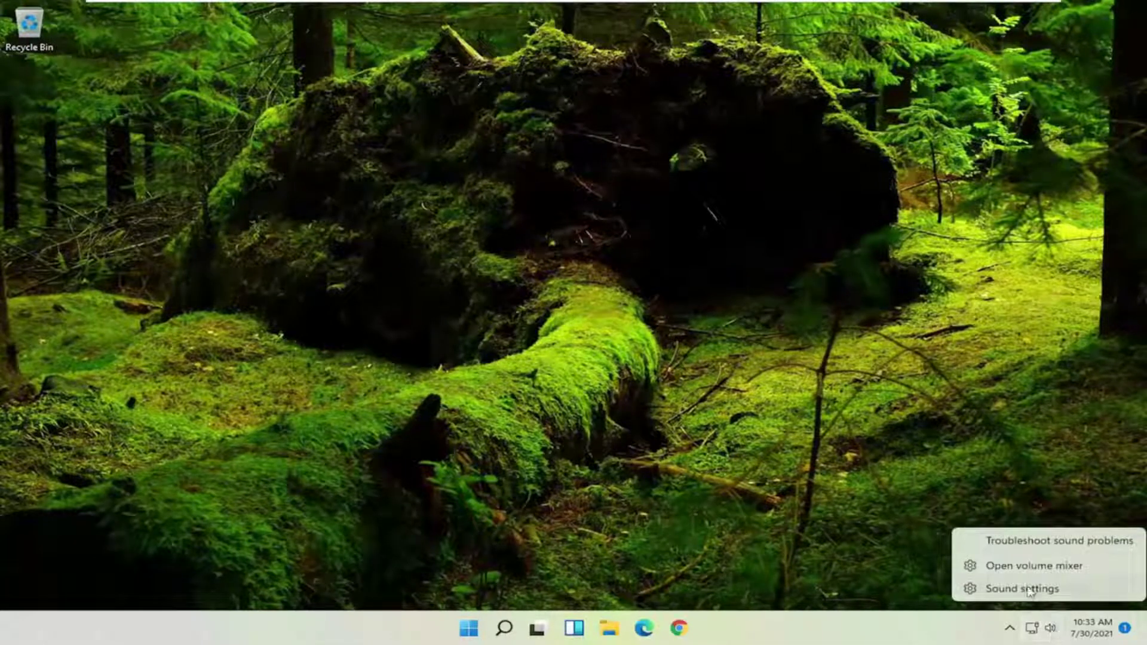
left_click(968, 578)
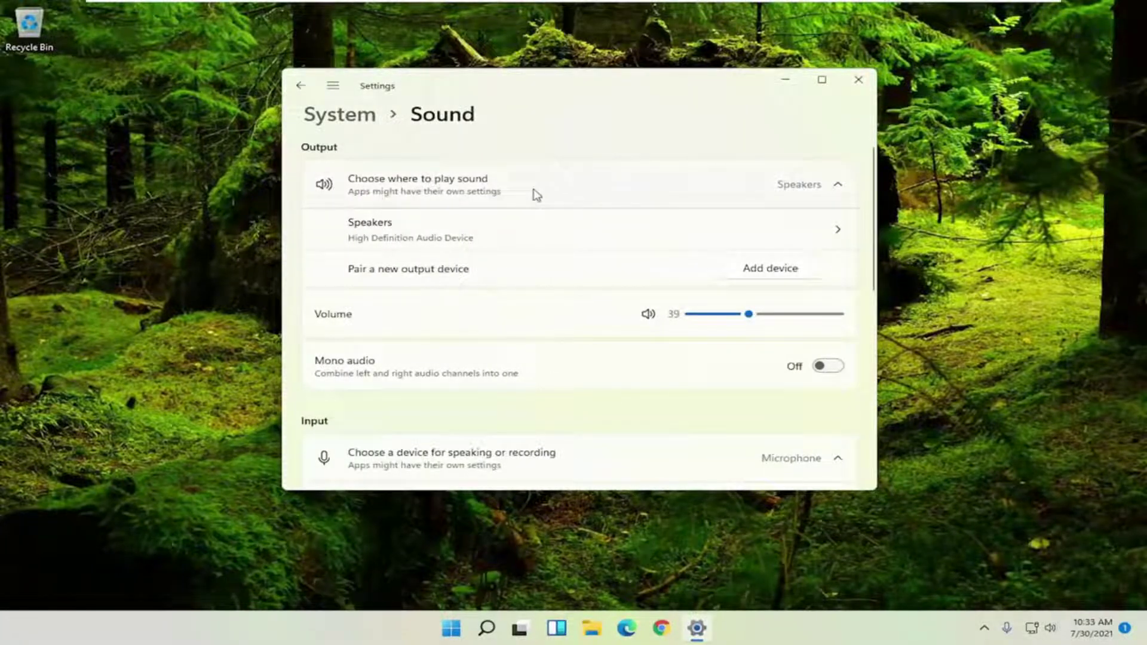
left_click(536, 194)
left_click(571, 191)
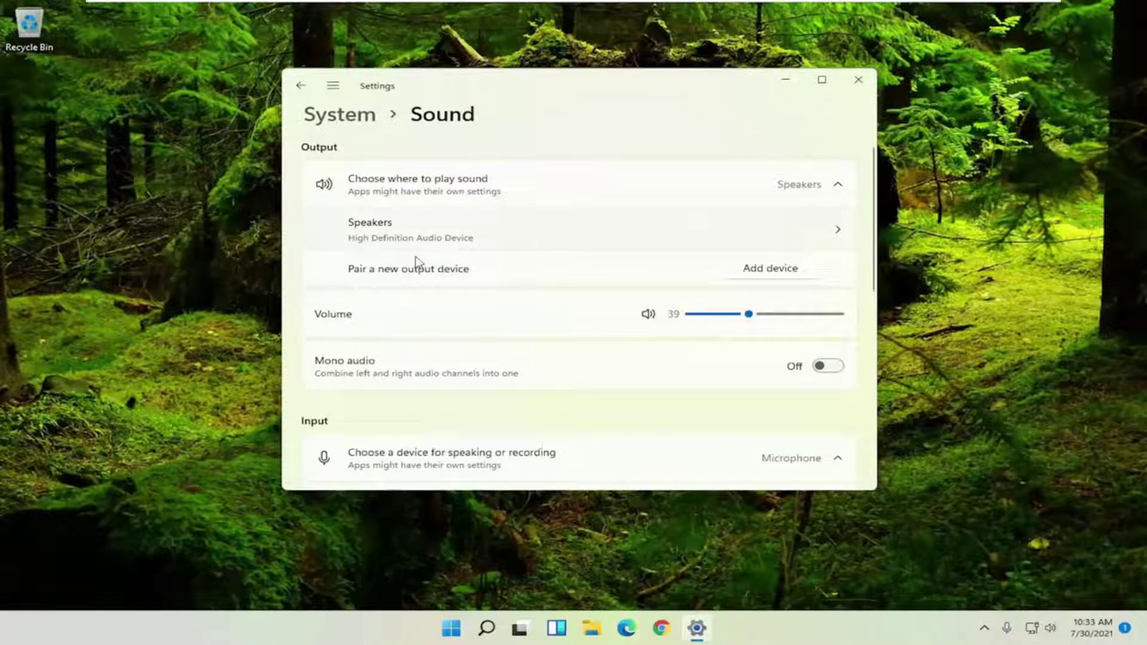
Check the Add a device dialog, dismiss it, and return to the System settings page.
left_click(762, 276)
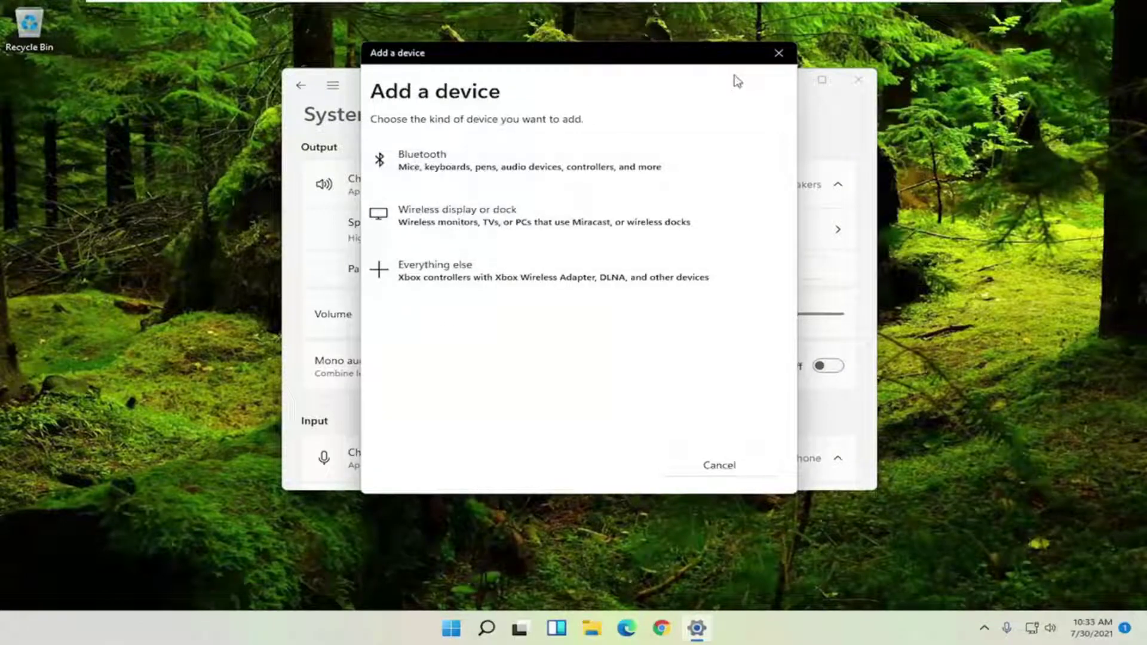
left_click(779, 53)
left_click(299, 93)
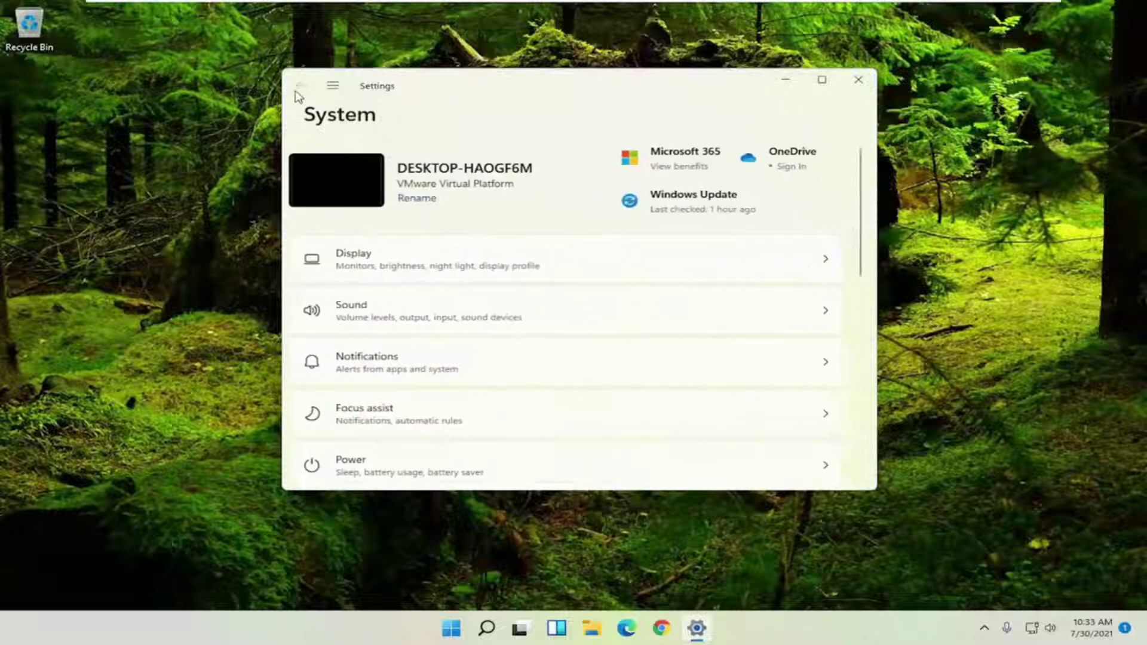
Search 'troubleshoot' and go to System > Troubleshoot > Other troubleshooters.
left_click(858, 80)
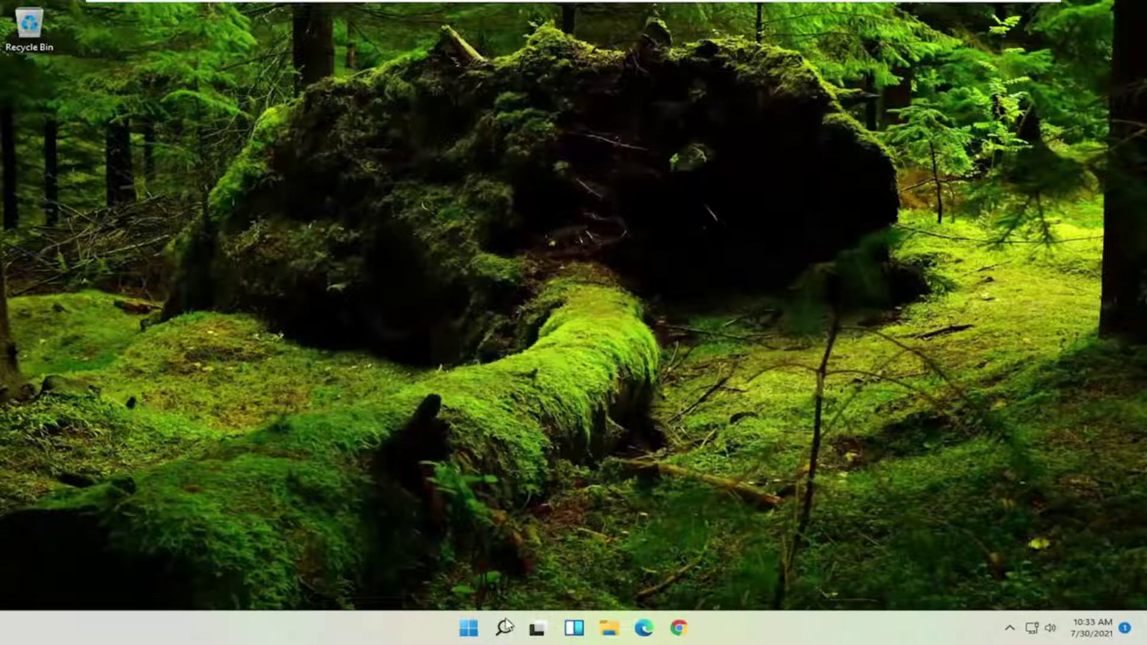
left_click(505, 628)
type("troubleshoot")
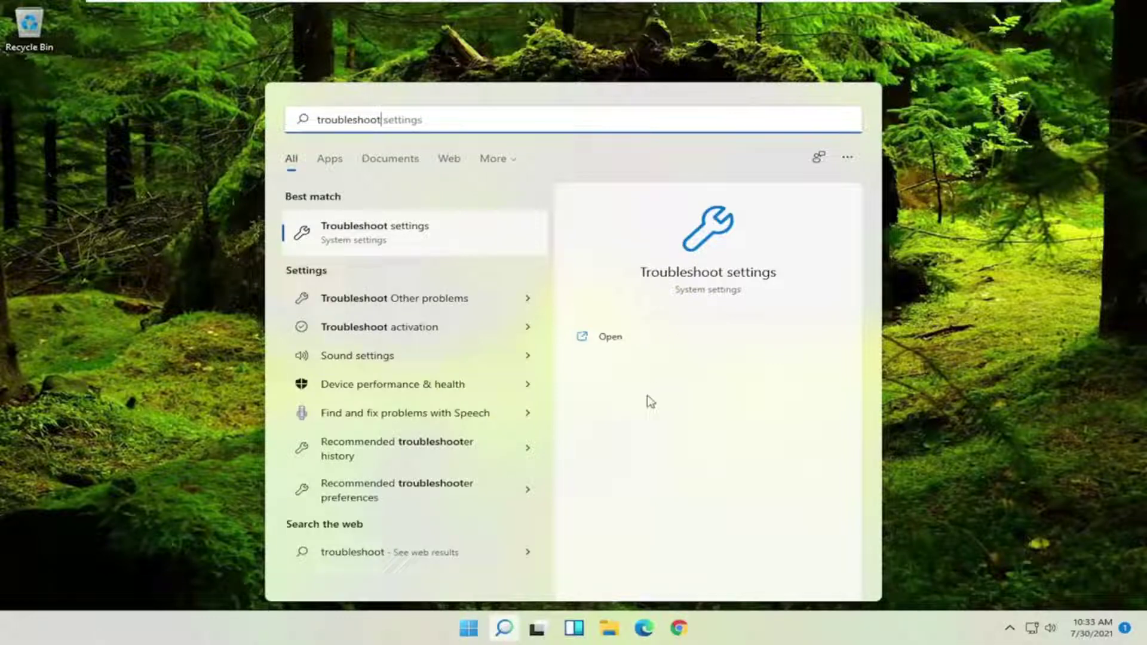
left_click(399, 241)
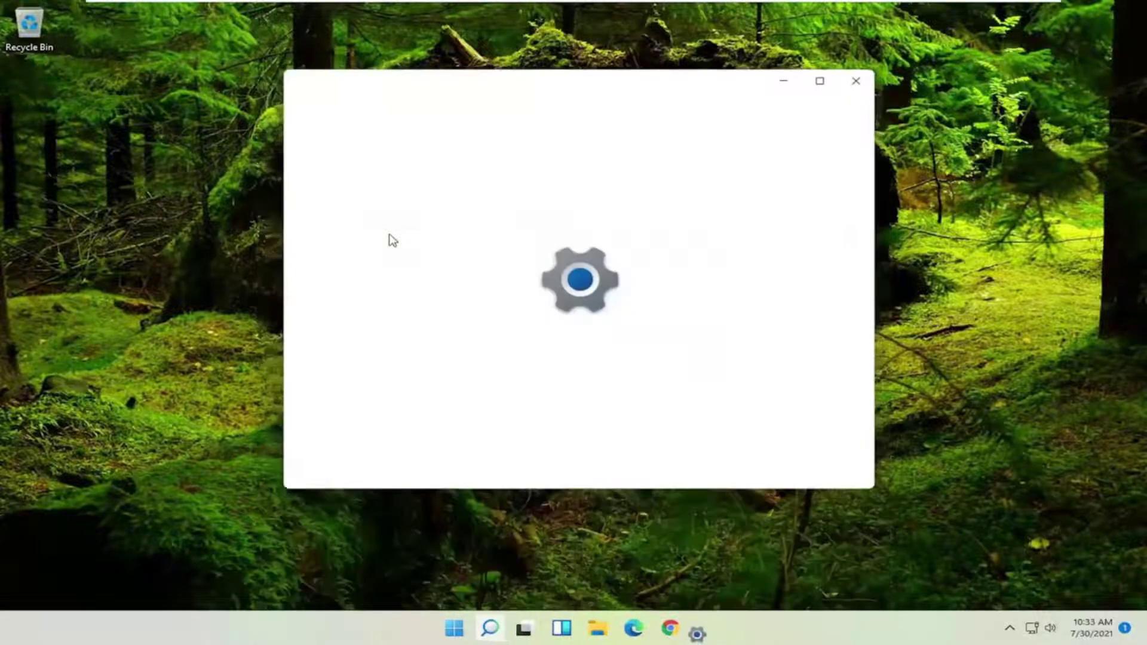
scroll(464, 233, "down", 10)
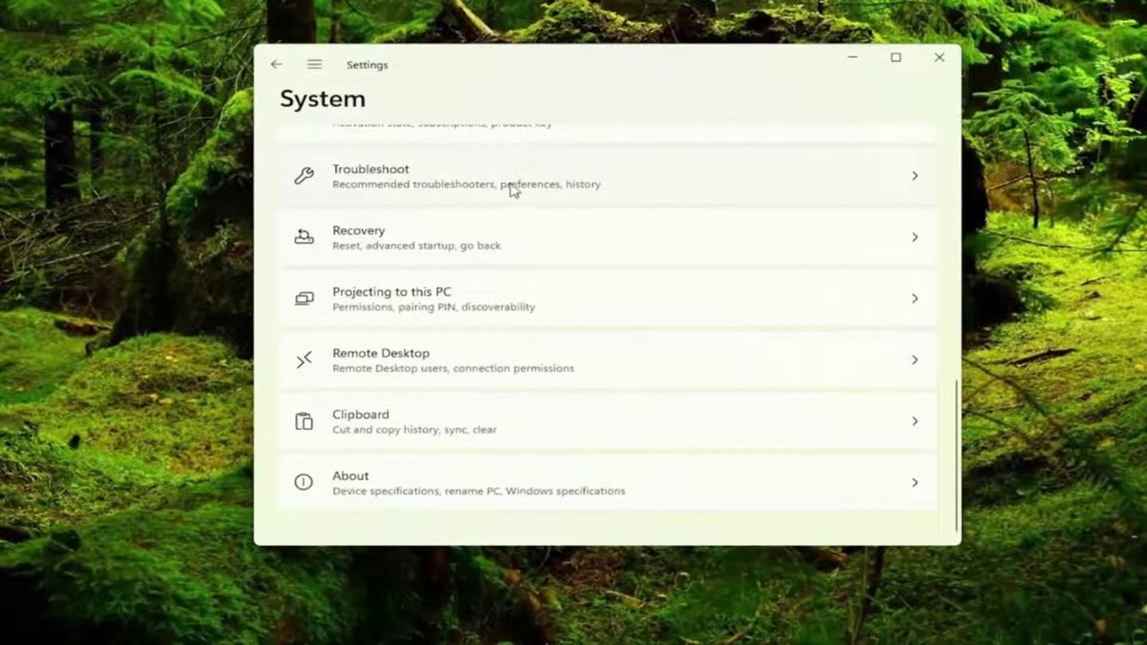
left_click(541, 186)
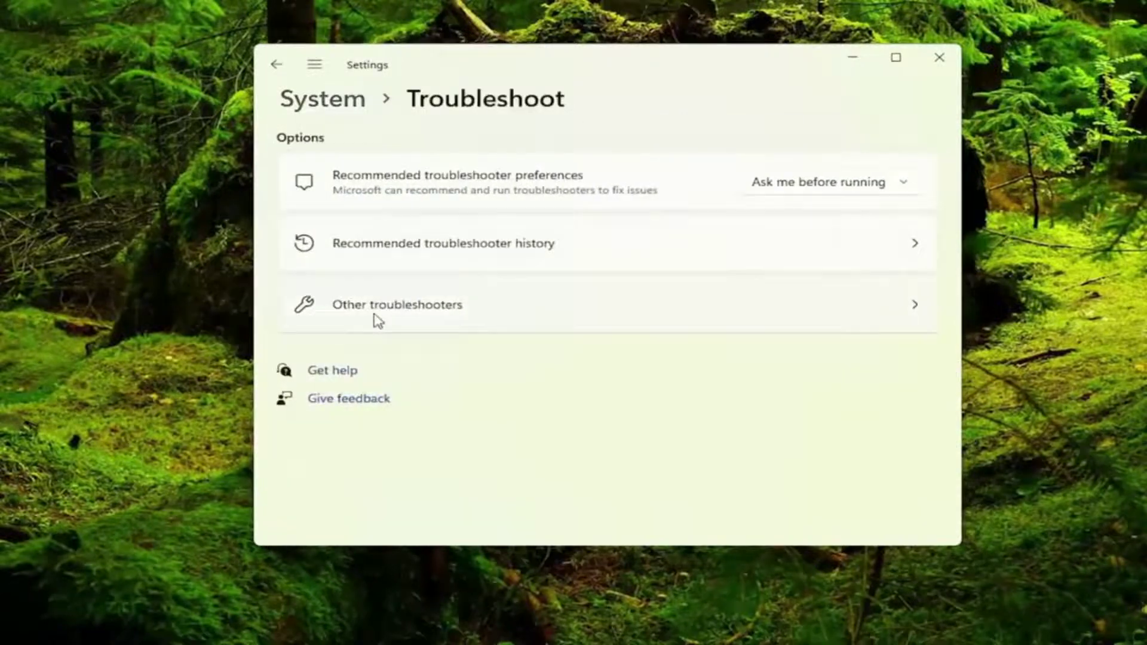
left_click(452, 313)
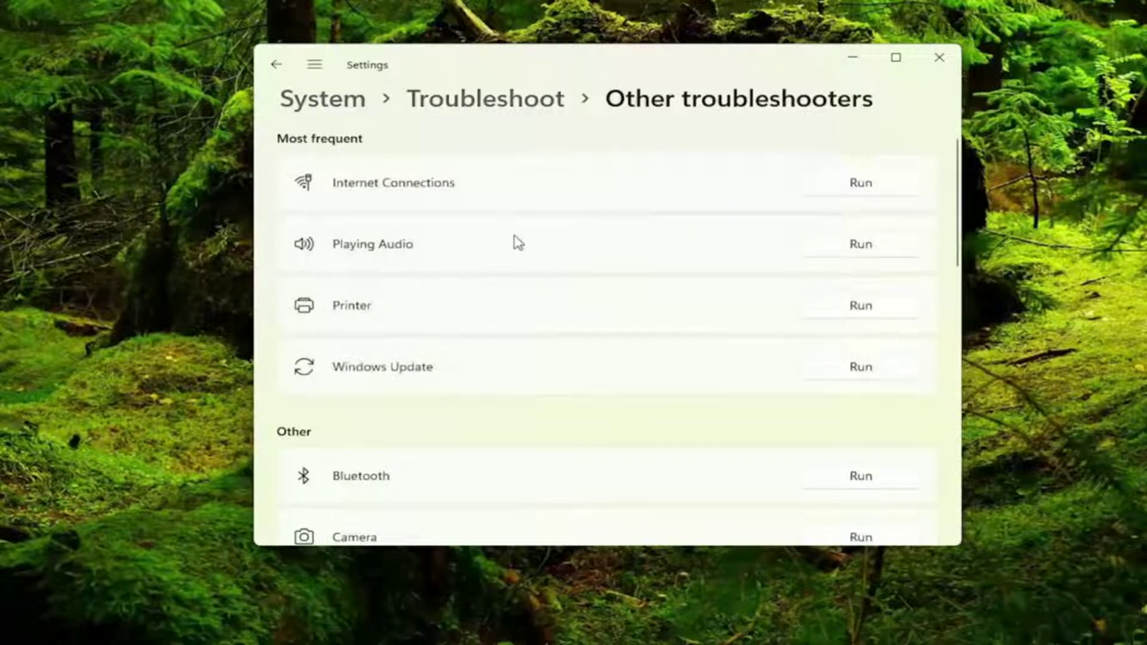
Run the Playing Audio troubleshooter, declining Audio Enhancements, and close it when finished.
left_click(872, 249)
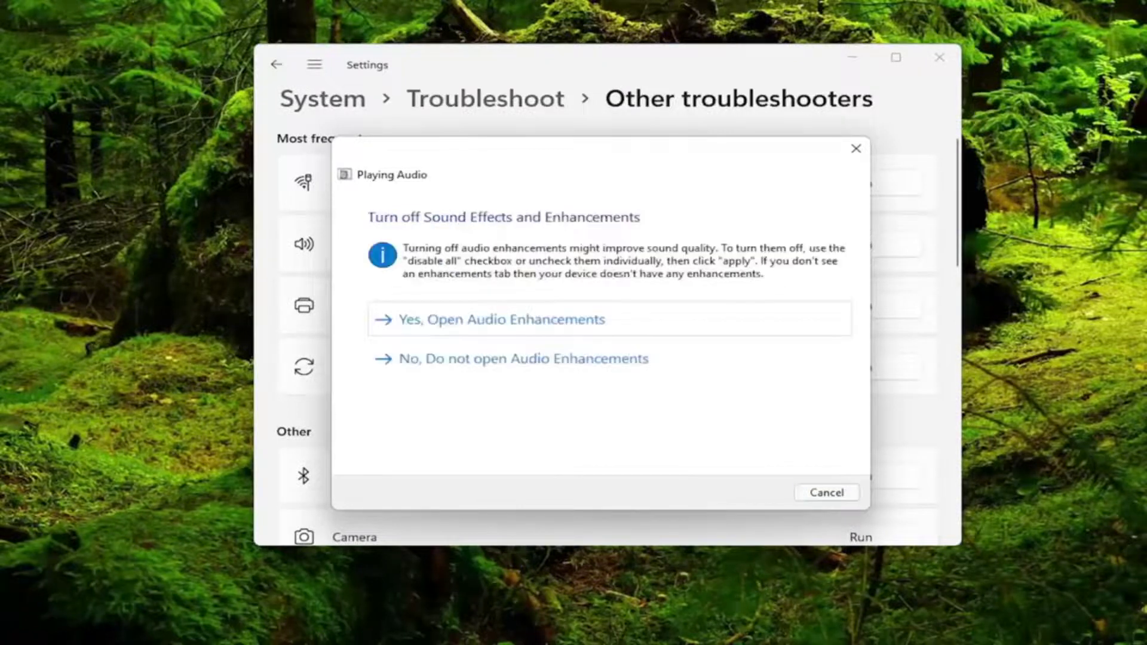
left_click(553, 360)
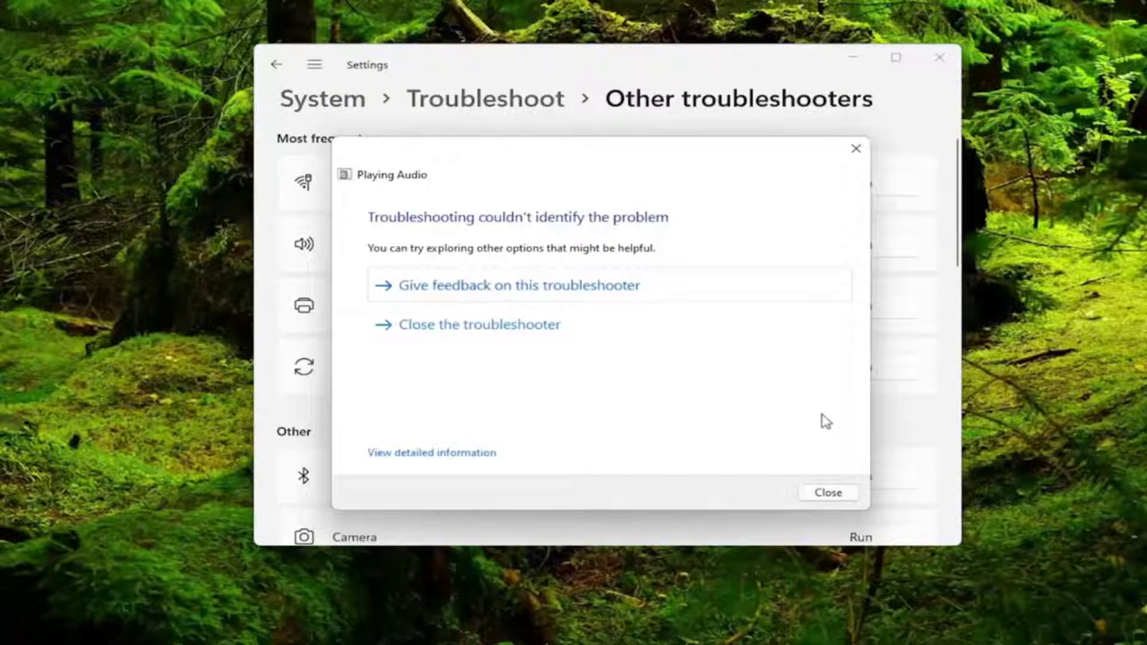
left_click(834, 493)
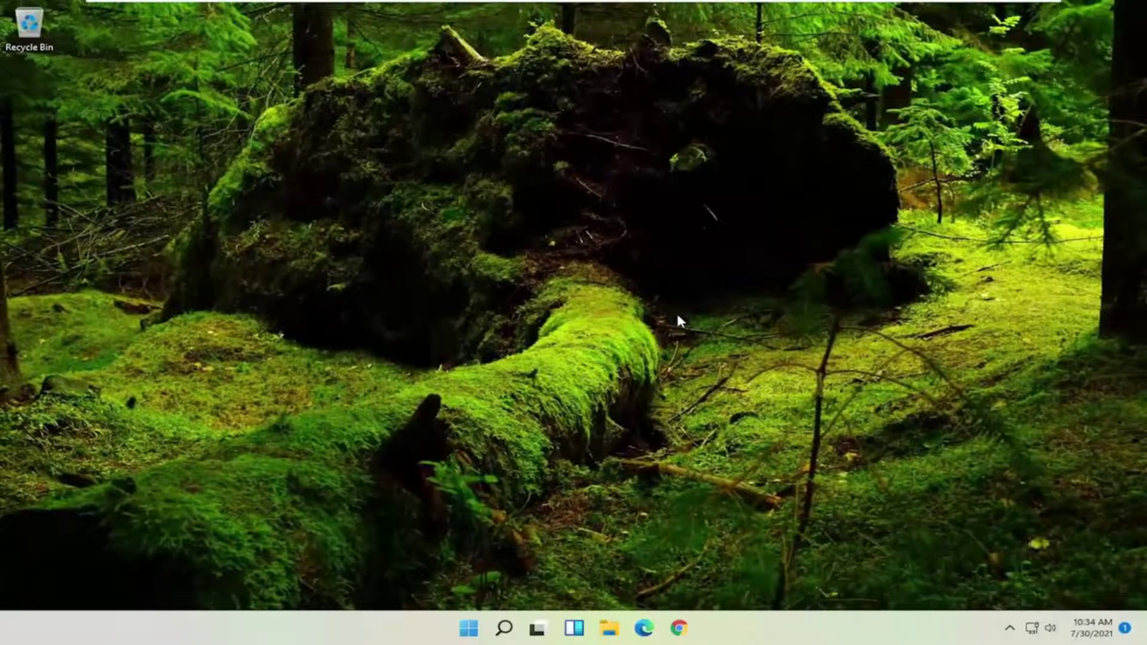
Search 'device manager', open Device Manager and centre its window.
left_click(469, 629)
left_click(470, 631)
left_click(470, 631)
type("device manager")
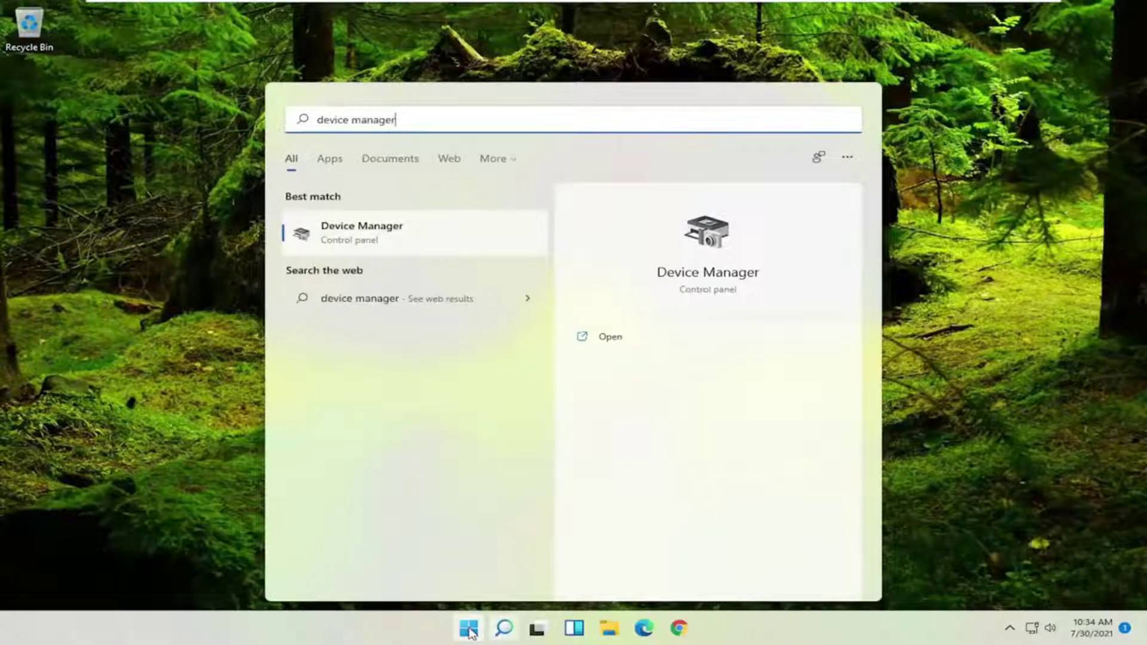
left_click(448, 239)
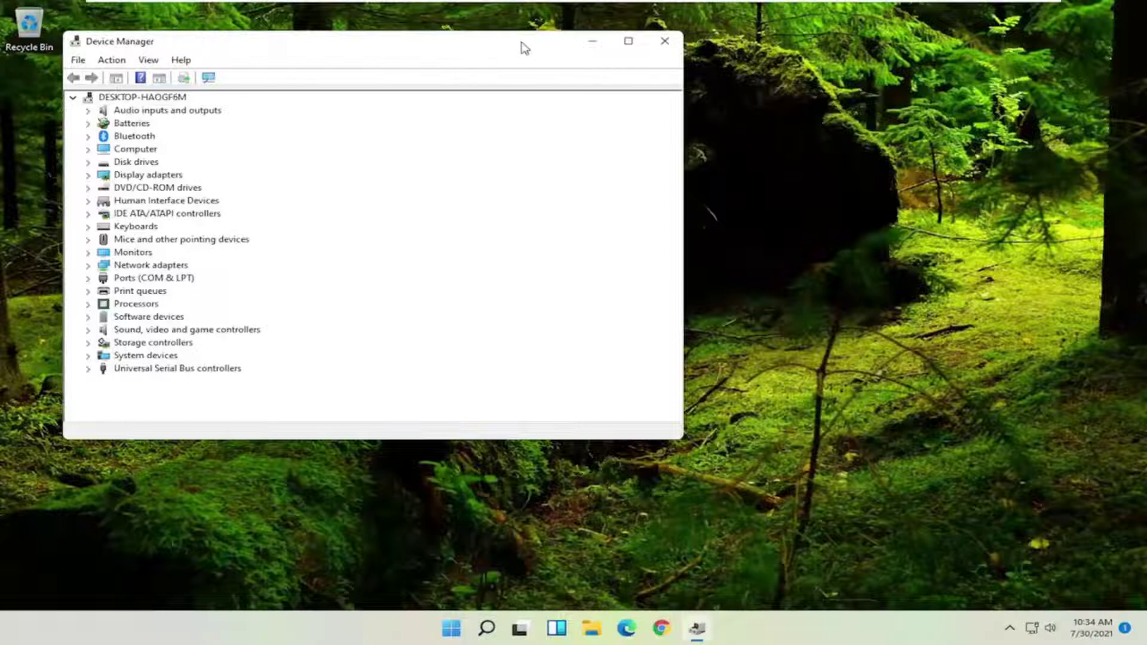
left_click_drag(522, 46, 709, 73)
Search automatically for a Speakers driver under Audio inputs and outputs, also checking Windows Update.
double_click(375, 138)
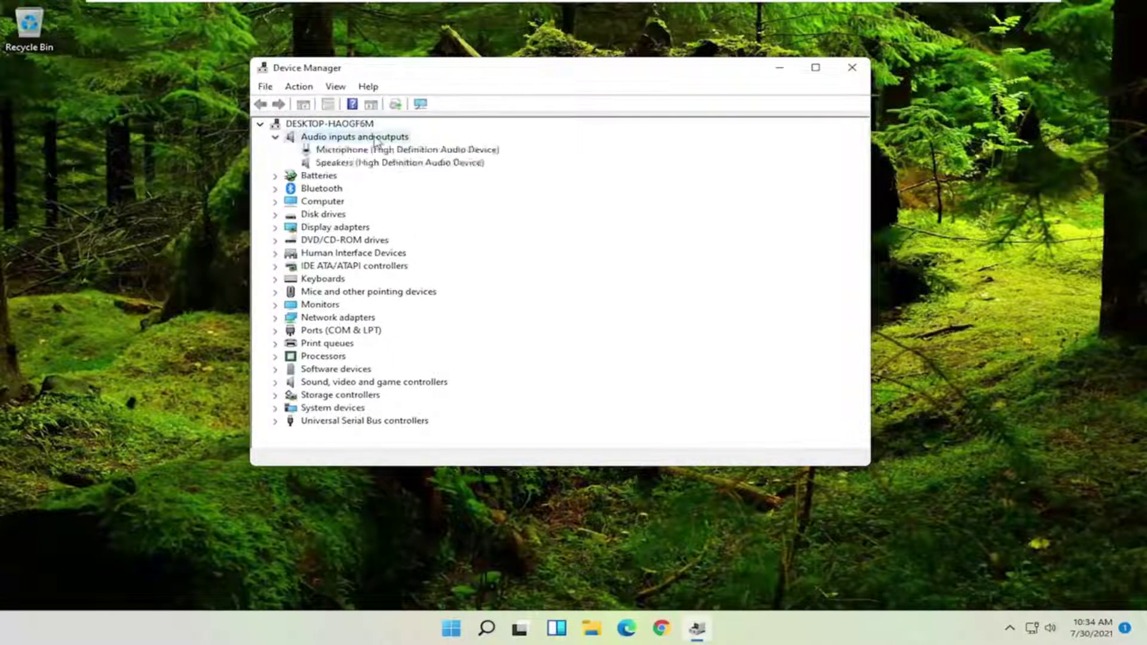
left_click(371, 163)
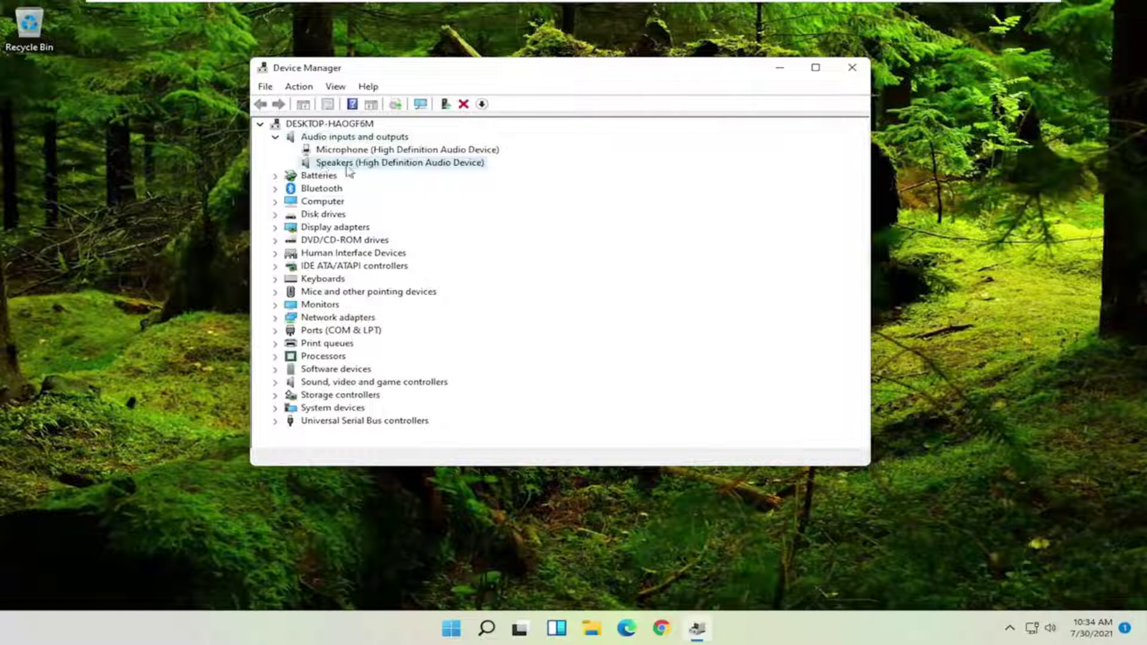
right_click(368, 166)
left_click(405, 178)
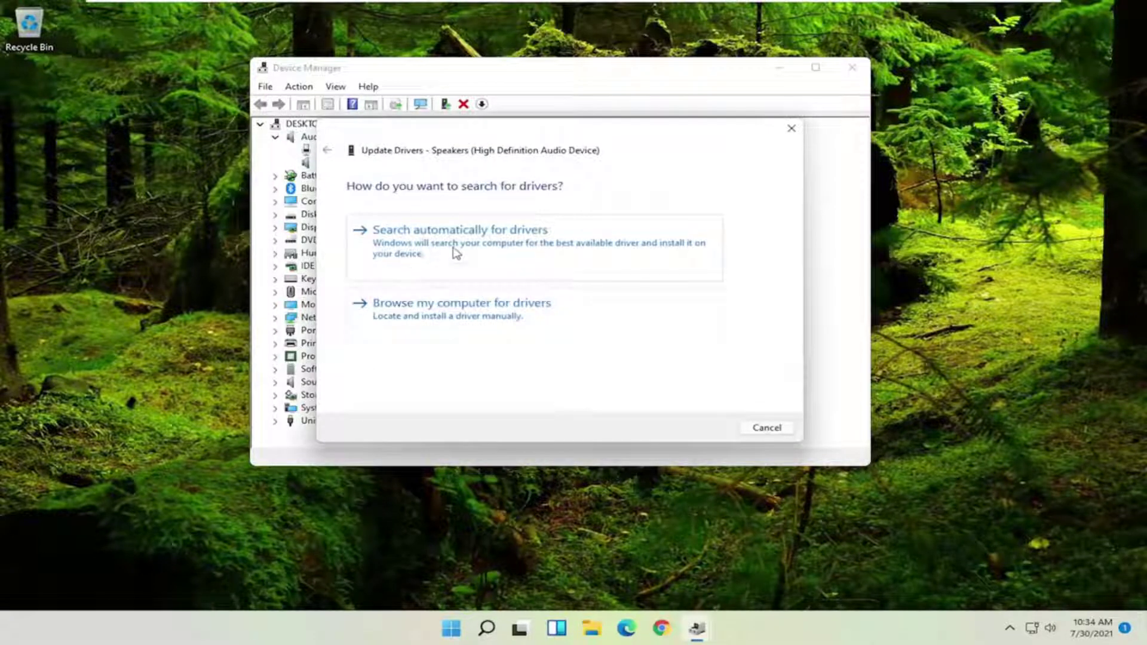
left_click(535, 246)
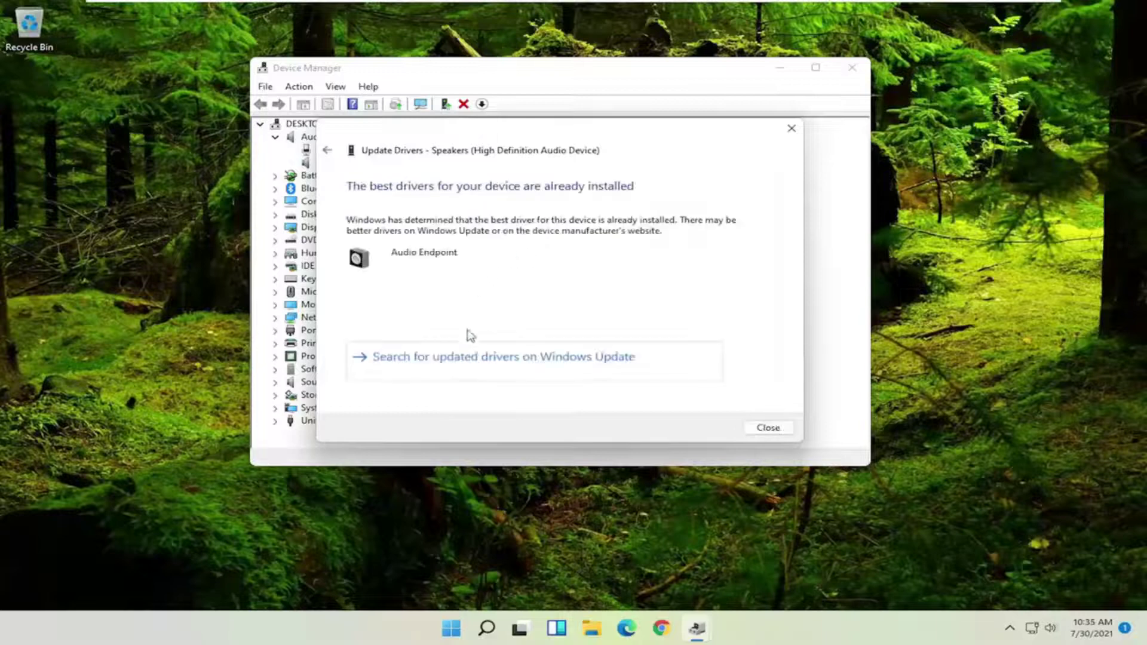
left_click(508, 361)
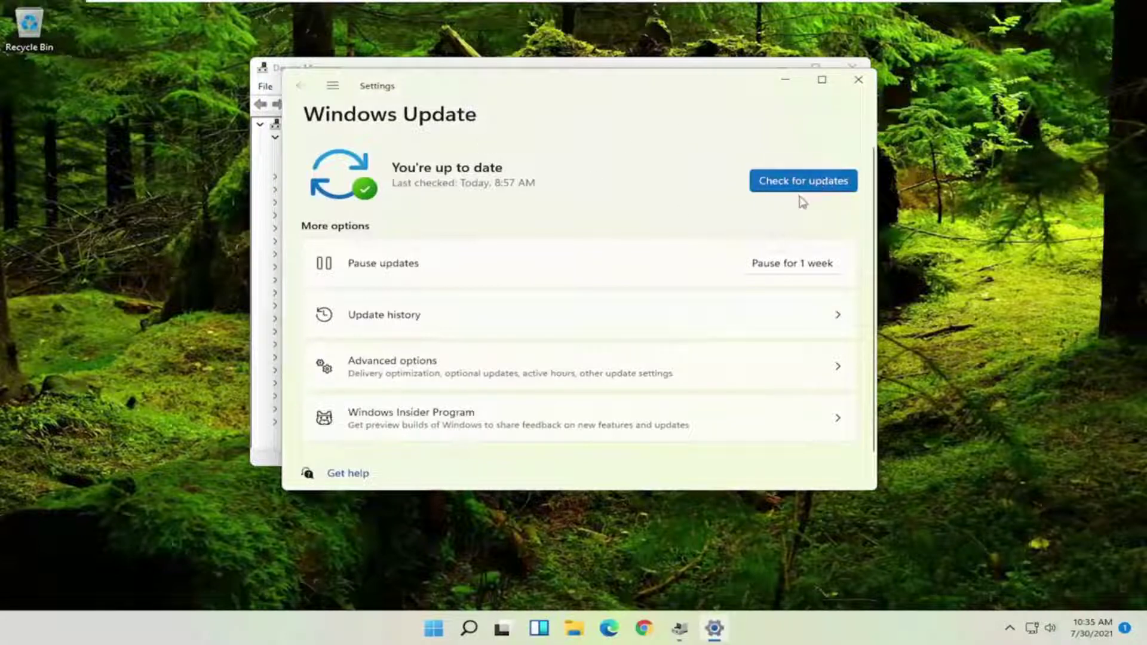
left_click(858, 79)
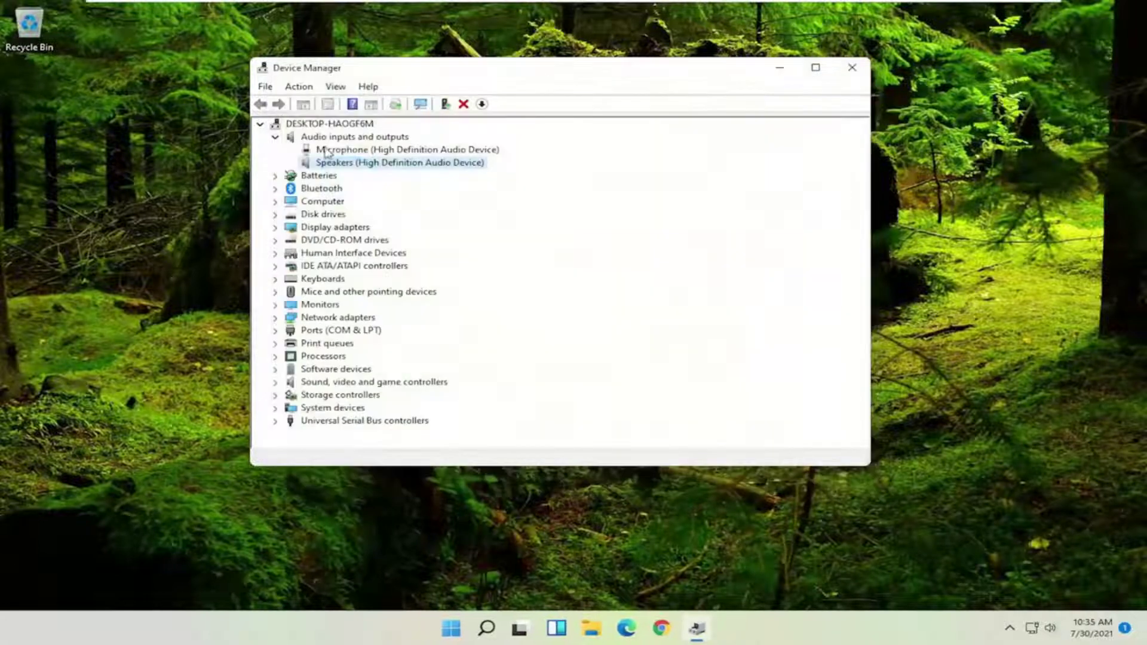
Reinstall the Speakers driver as Audio Endpoint, picked from drivers already on this computer.
right_click(334, 168)
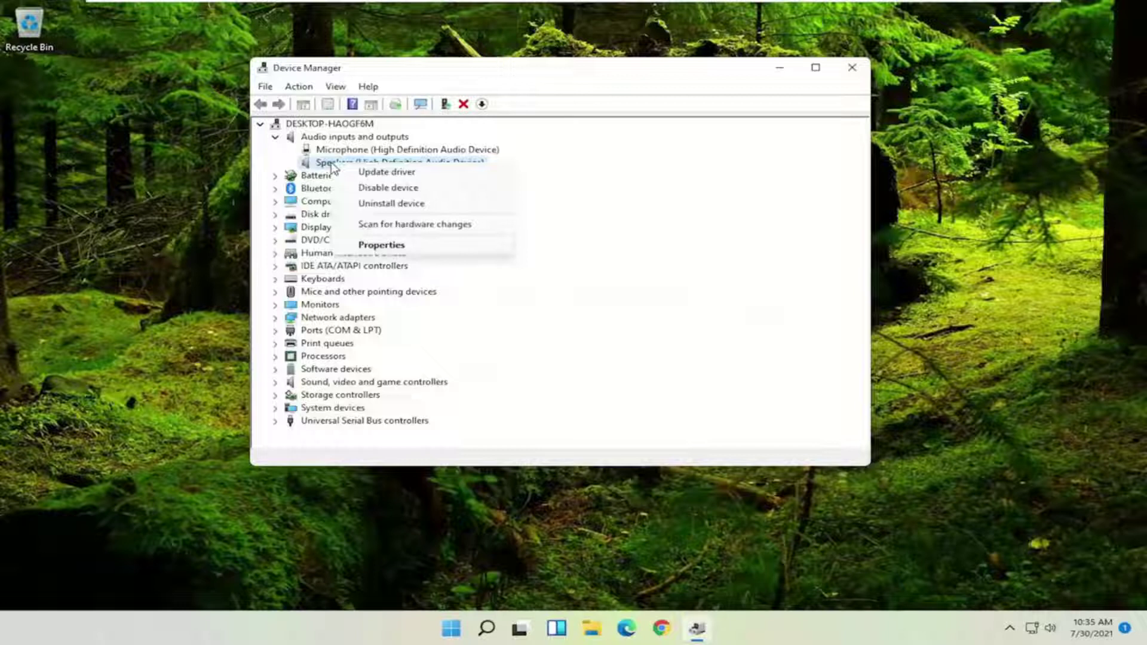
left_click(385, 173)
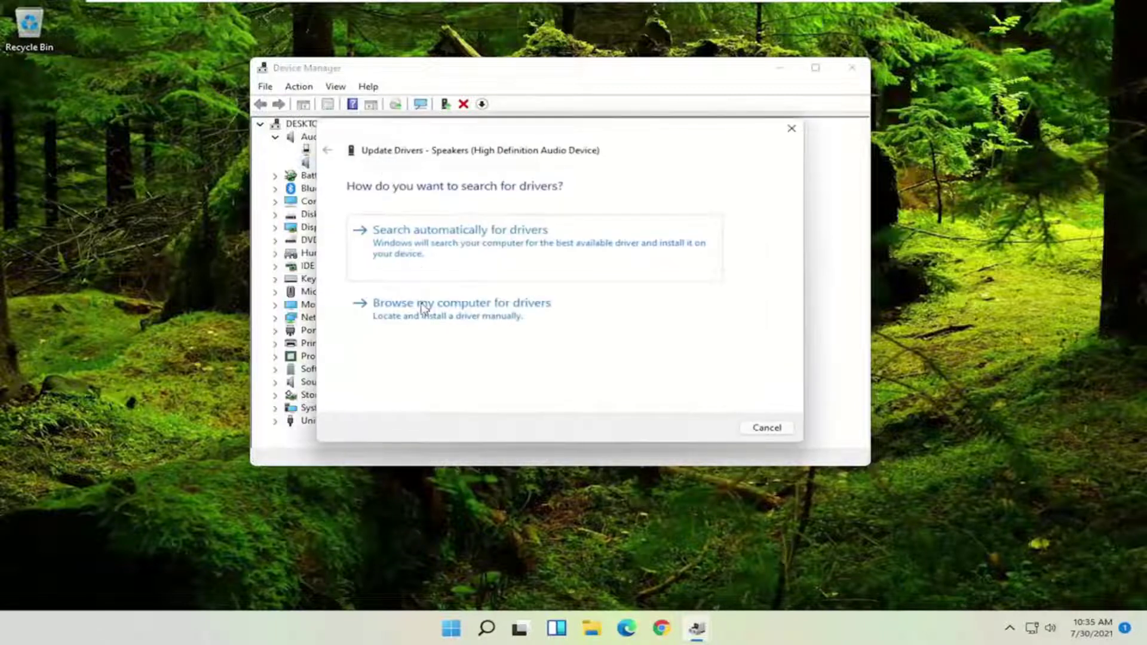
left_click(476, 321)
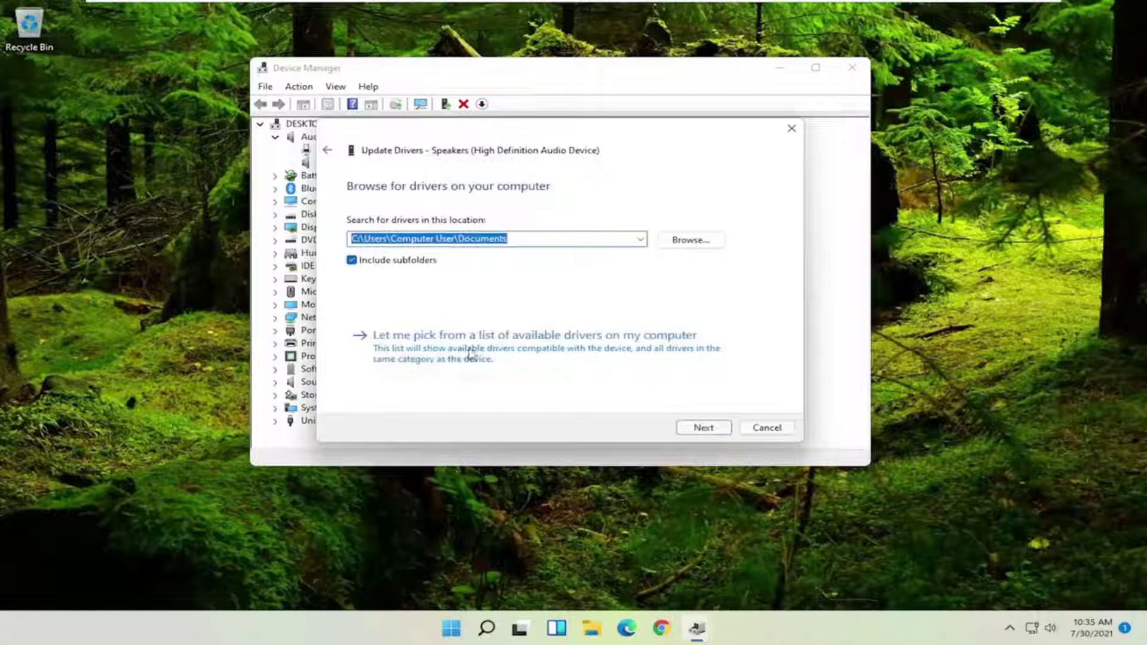
left_click(590, 338)
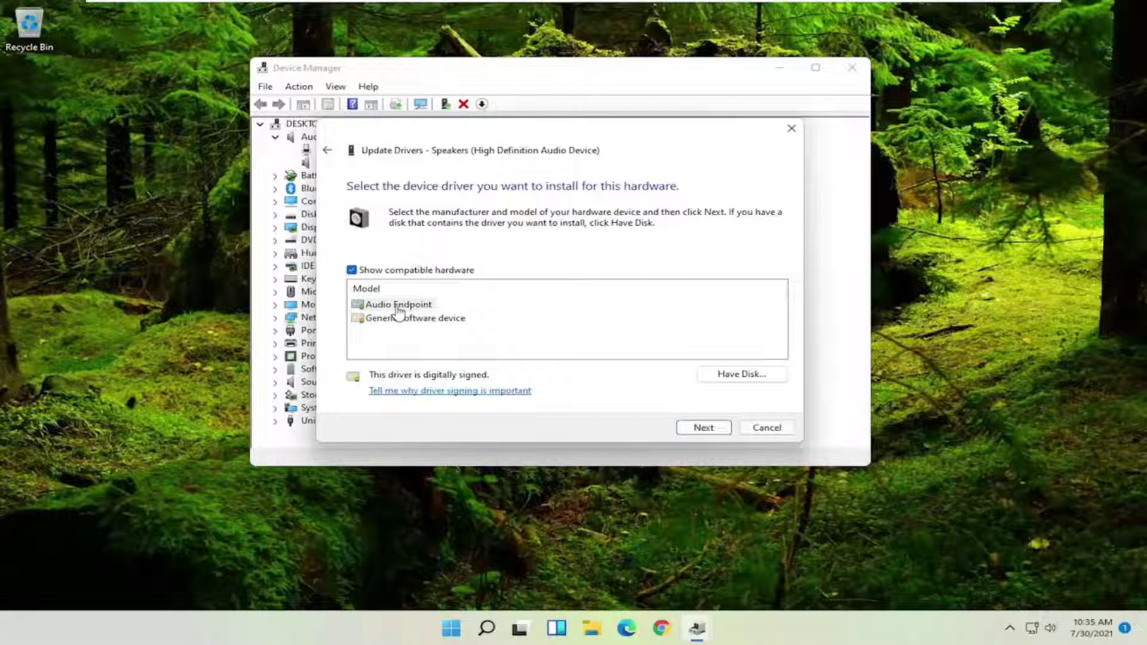
left_click(701, 428)
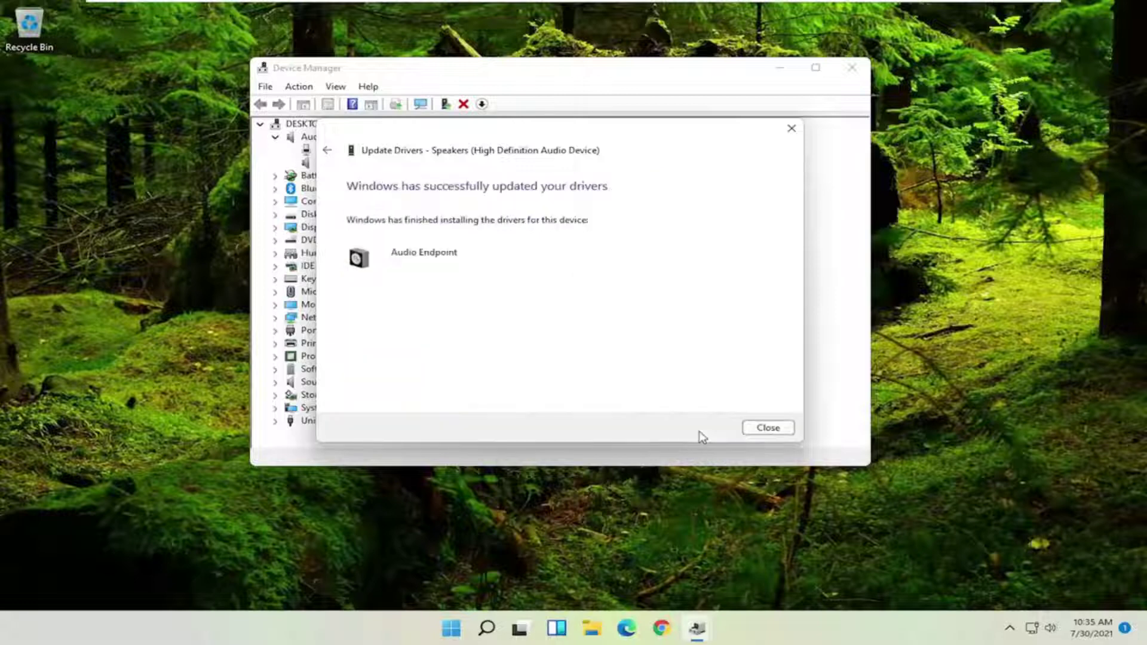
Close the Update Drivers window and Device Manager, then dismiss the Win+X menu.
left_click(792, 128)
left_click(852, 69)
right_click(469, 628)
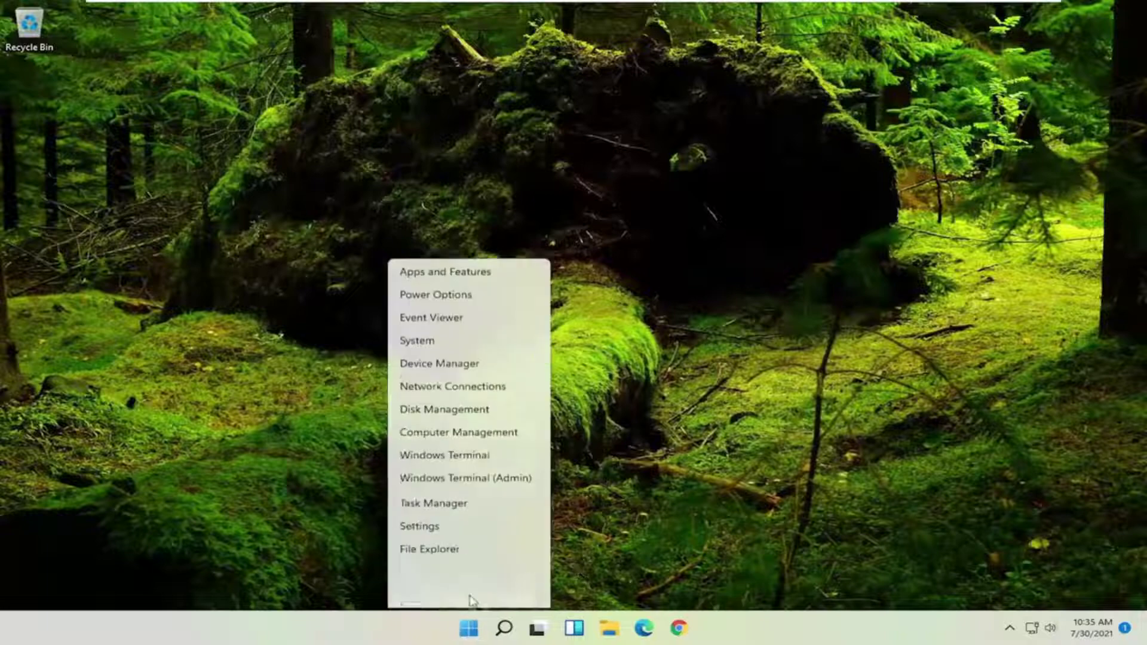